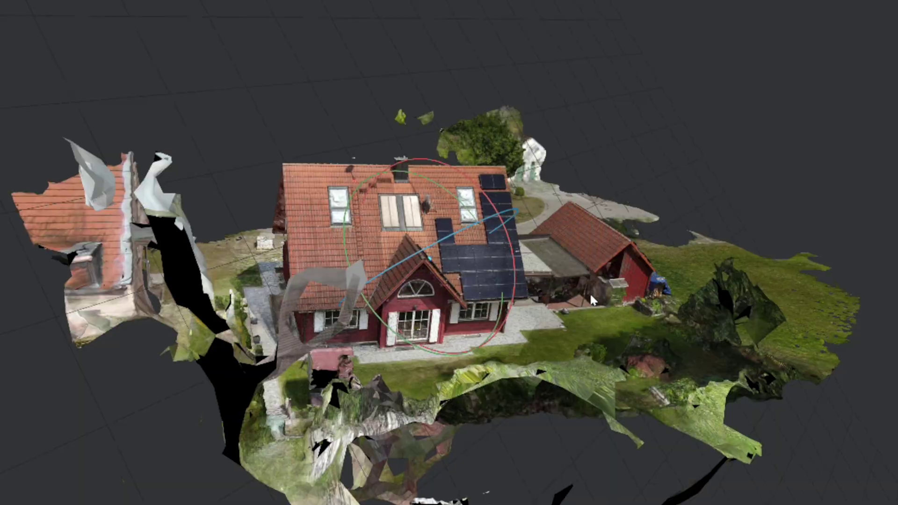
Orbit the textured house model round to a nearly front-on view
left_click_drag(590, 299, 376, 309)
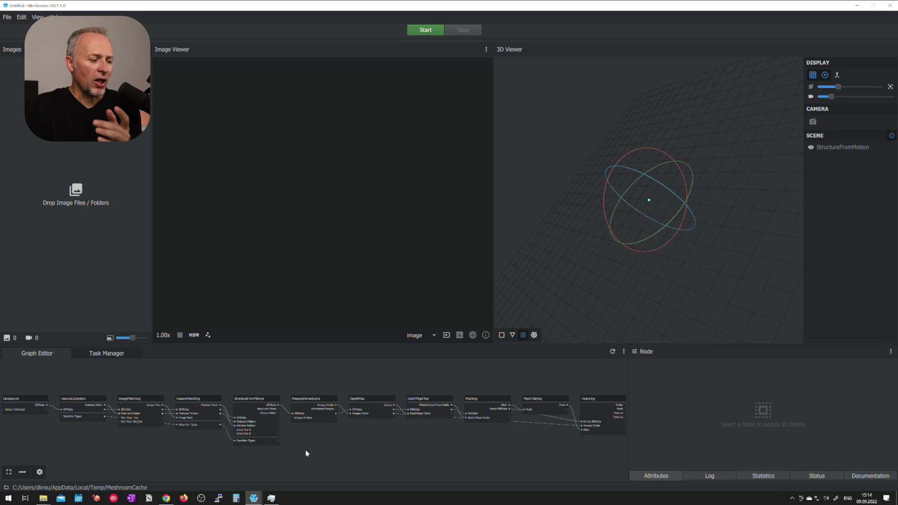
Switch from Meshroom to the All3DP 'Best Photogrammetry Software of 2022' article in Chrome
left_click(166, 499)
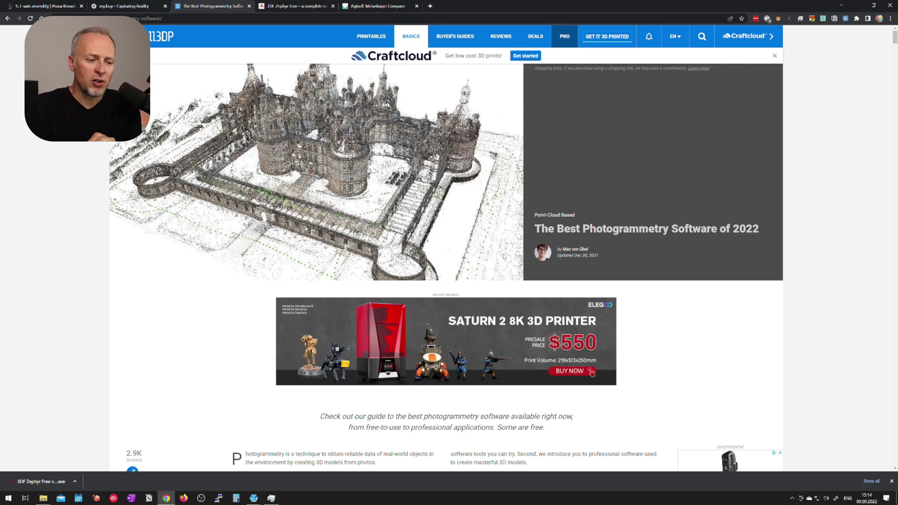
Scroll the article down to the Overview table of software types, operating systems and prices
scroll(486, 253, "down", 10)
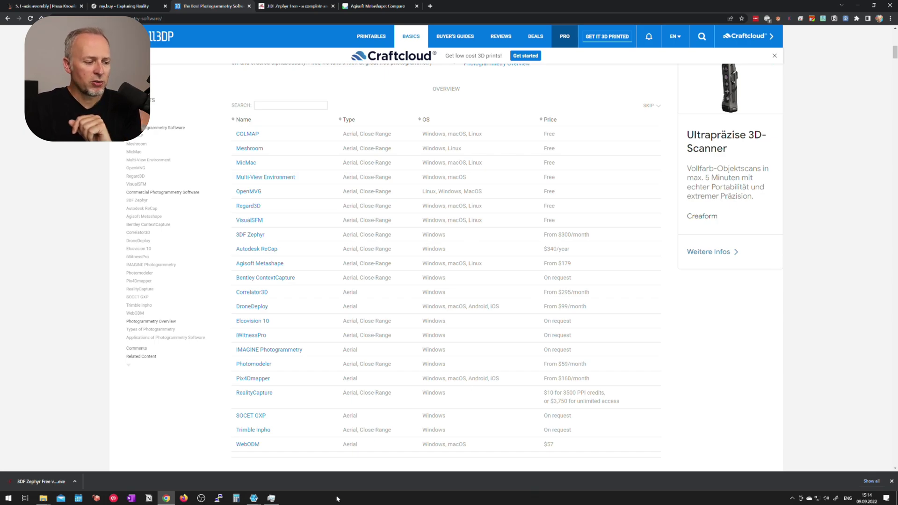
Bring the Meshroom window with its empty default-pipeline project back to the front
mouse_move(253, 499)
left_click(283, 470)
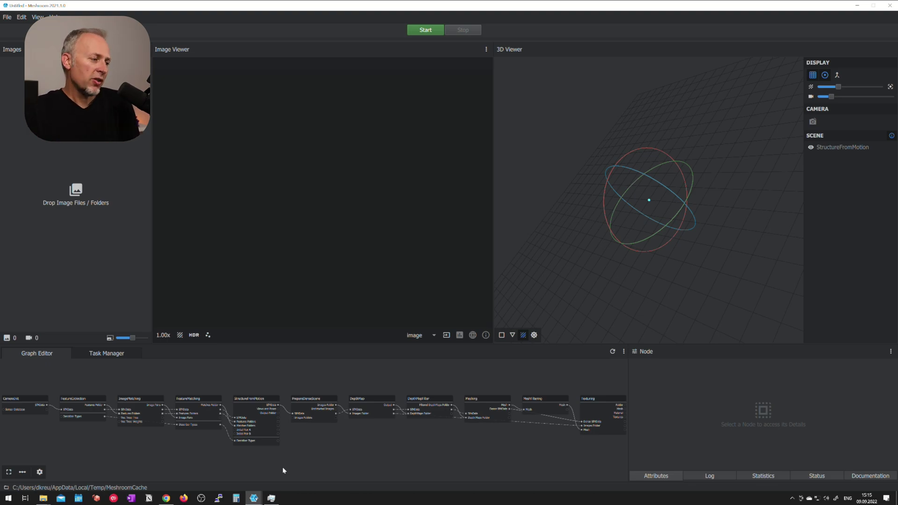
Import drone photos DJI_0161.JPG through DJI_0478.JPG from the Drone > Photos folder
left_click(7, 17)
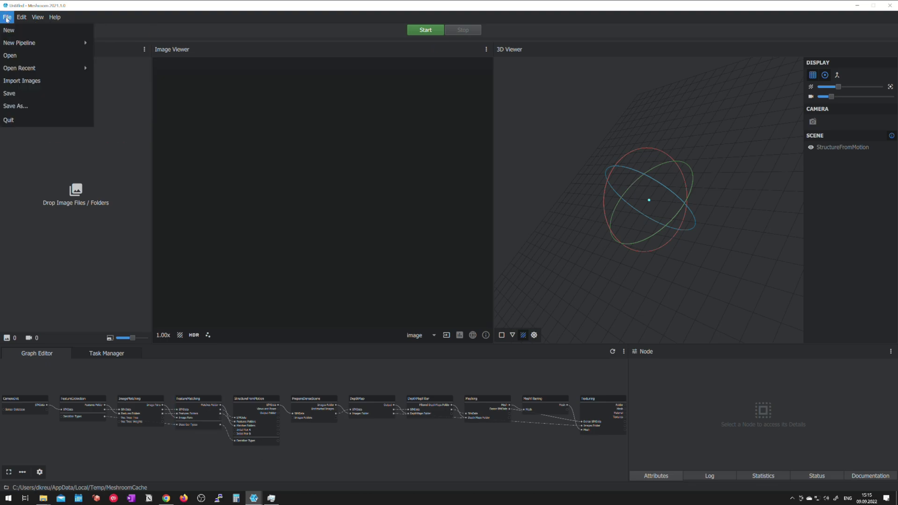
left_click(19, 81)
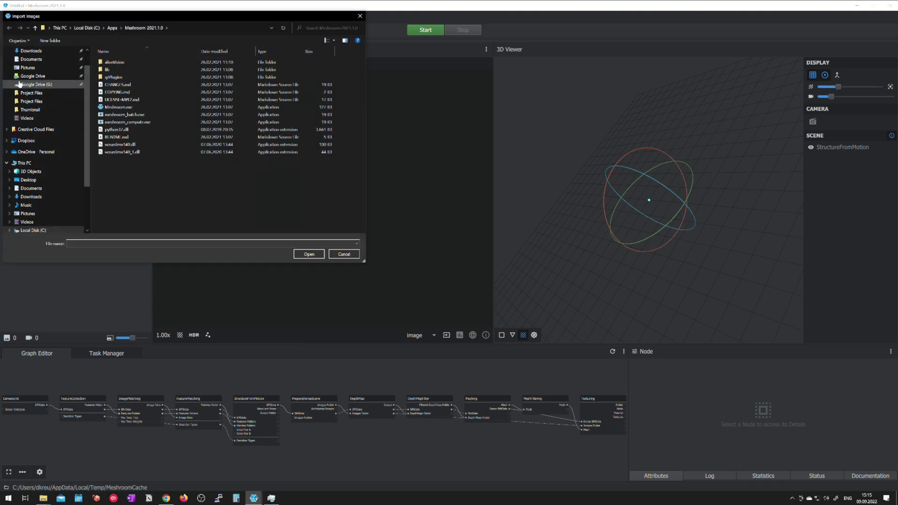
left_click(88, 208)
left_click(65, 188)
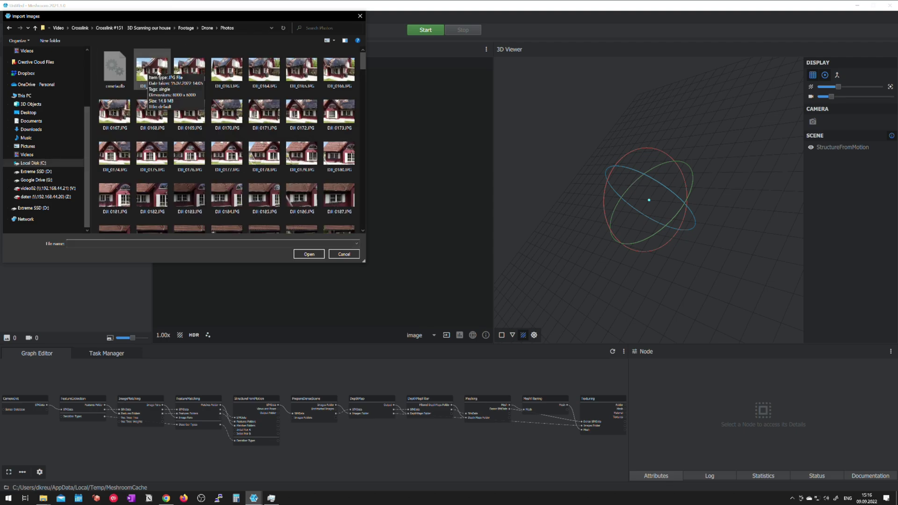
left_click(154, 70)
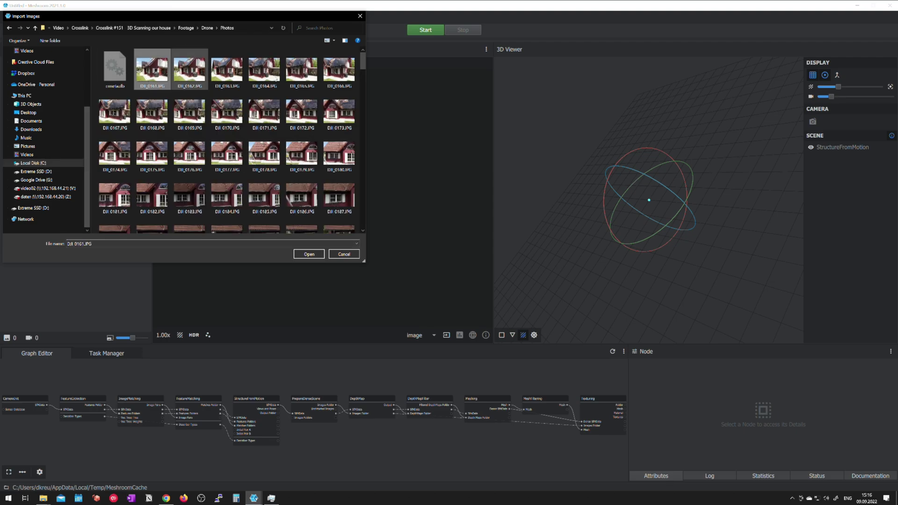
left_click_drag(362, 62, 347, 227)
left_click(222, 221, "shift")
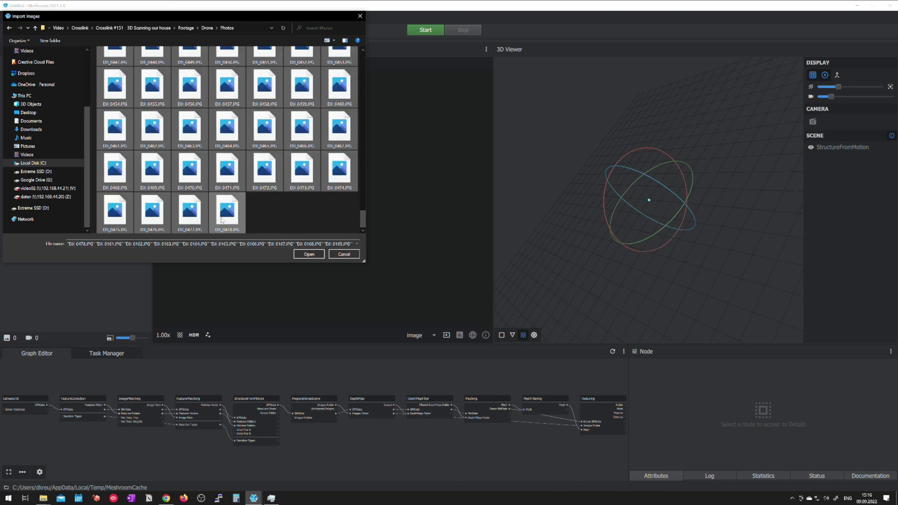
left_click(307, 254)
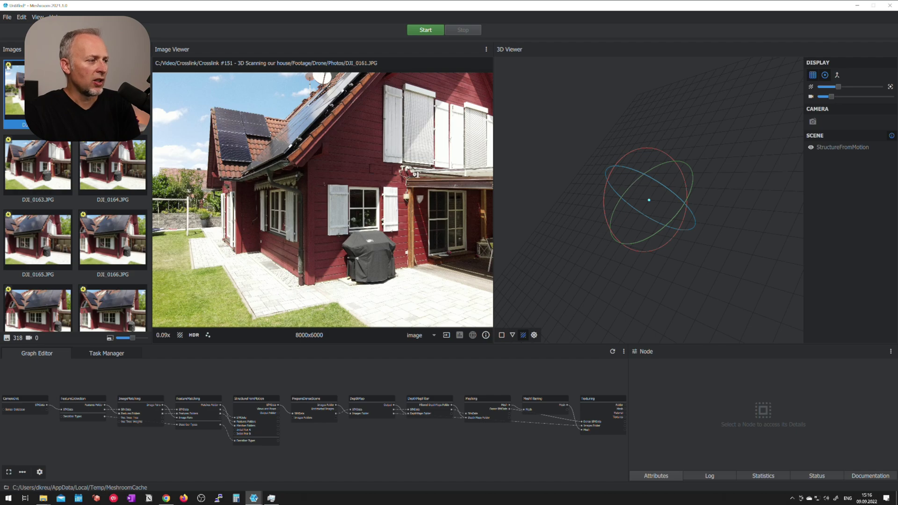
mouse_move(9, 67)
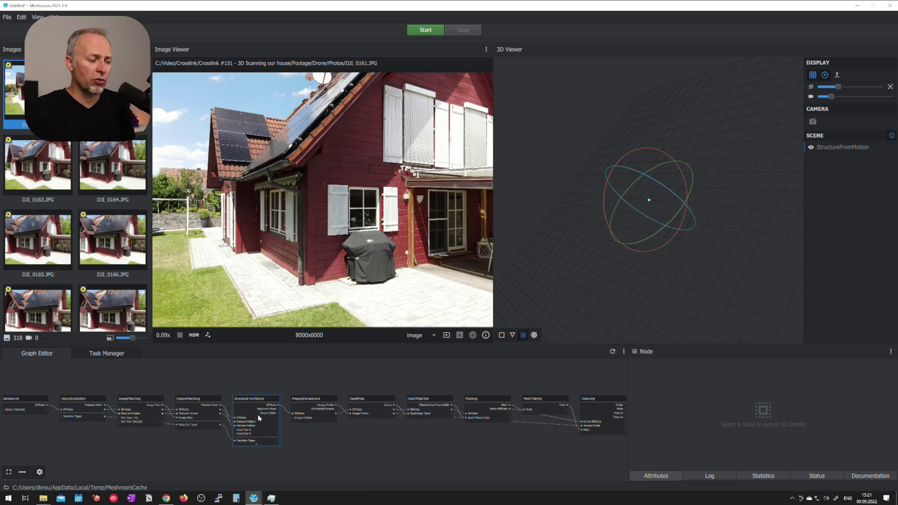
Compute the pipeline up to StructureFromMotion, saving the project as House_v1.mg
left_click(258, 418)
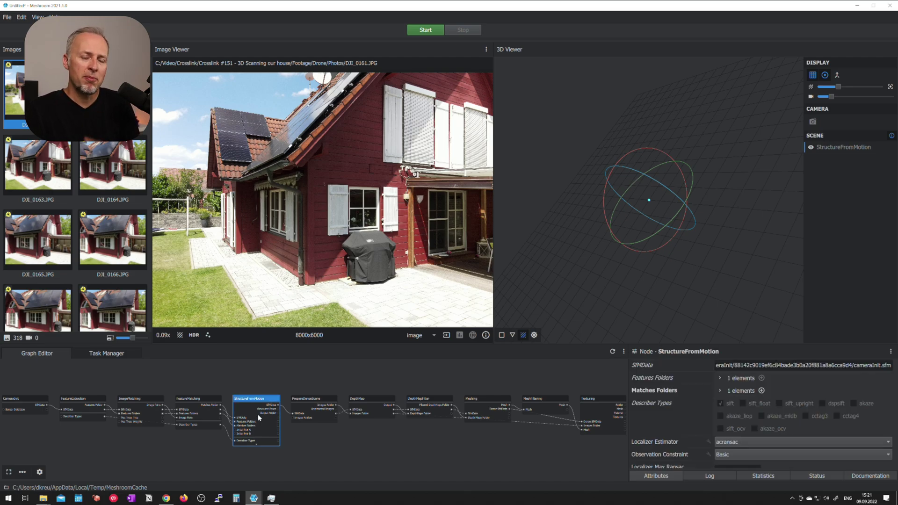
right_click(252, 411)
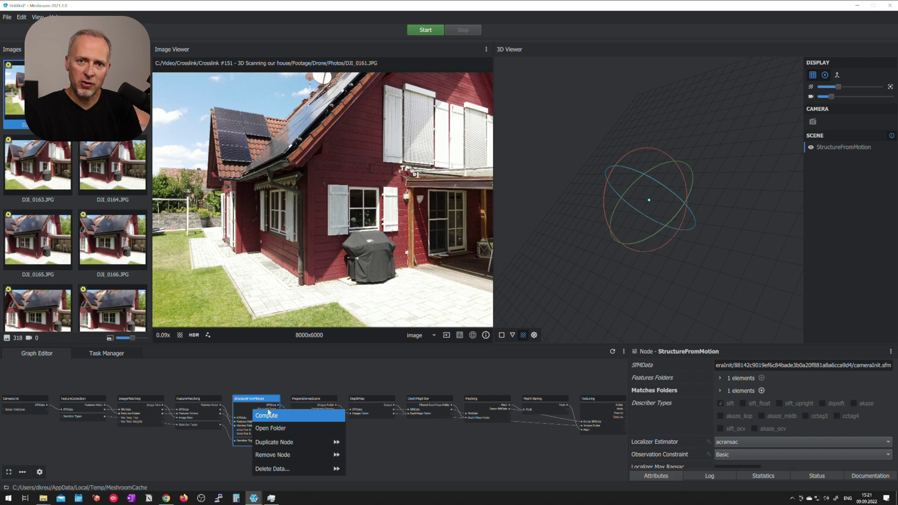
left_click(266, 415)
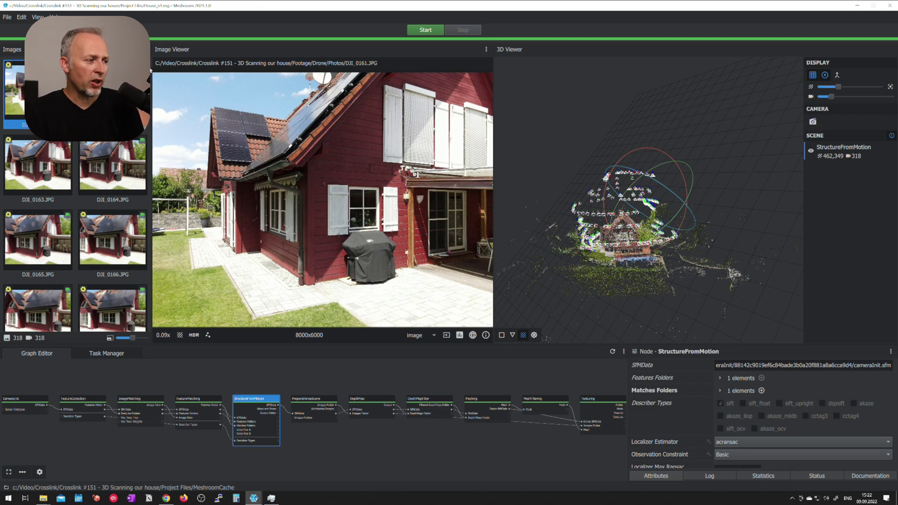
Scroll through the later image thumbnails and enlarge the 3D Viewer to inspect the camera-ringed cloud
left_click_drag(149, 70, 177, 254)
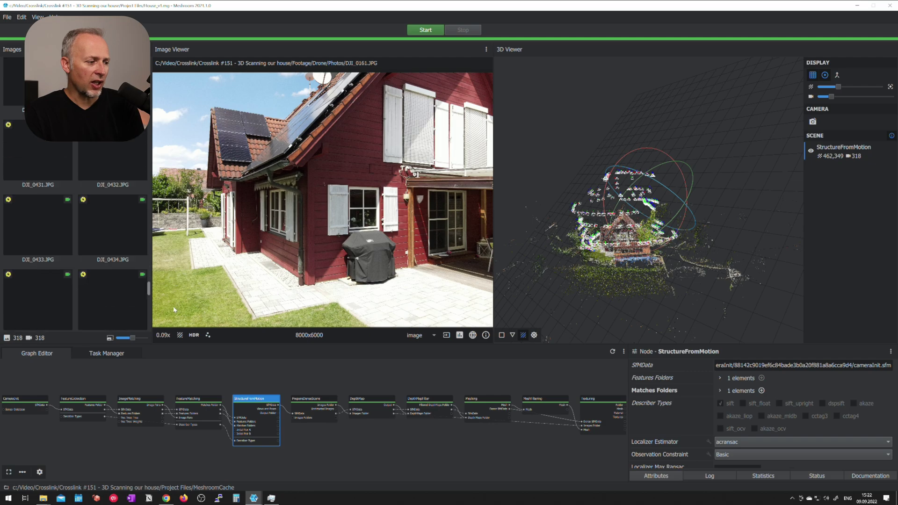
left_click_drag(149, 288, 147, 307)
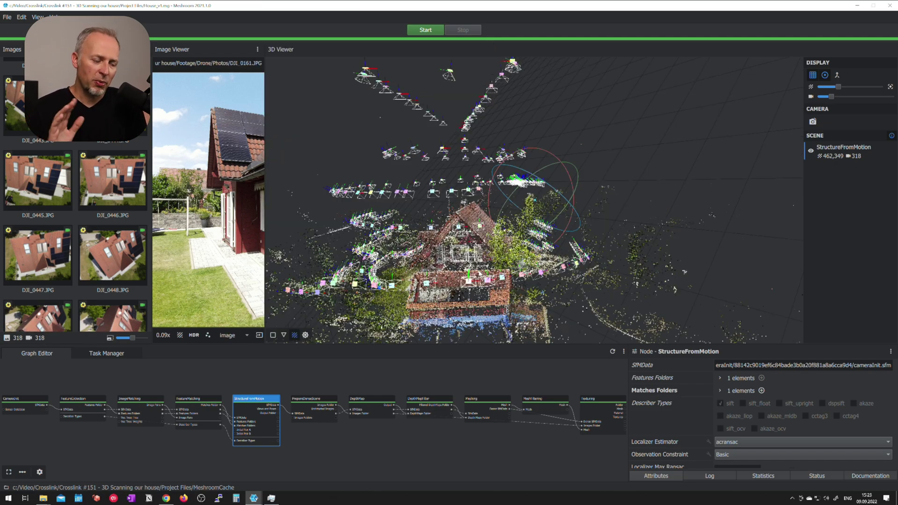
Orbit the point cloud to view the house from another side, then select the Meshing node
left_click_drag(456, 253, 643, 233)
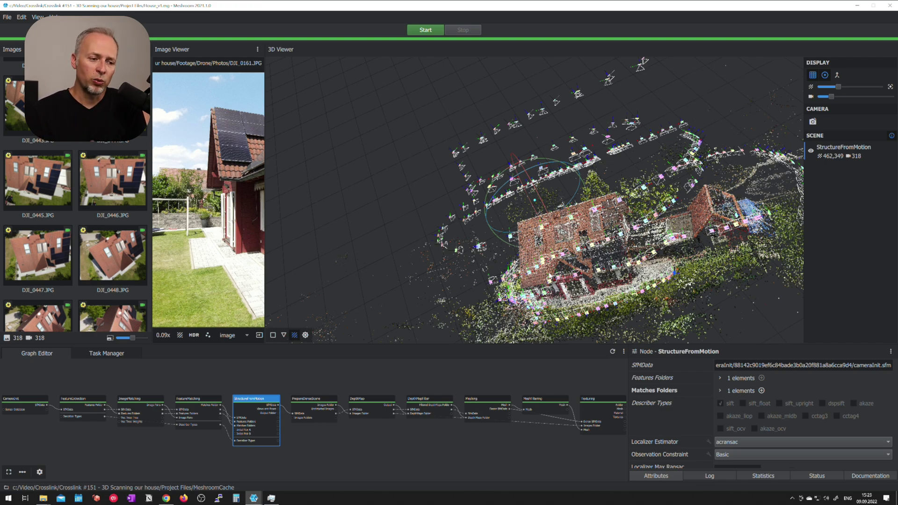
left_click(490, 413)
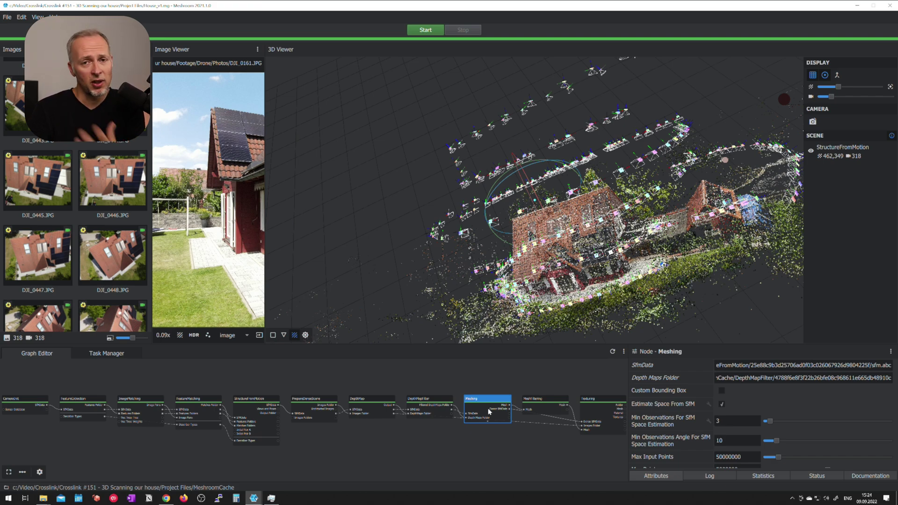
Check the StructureFromMotion log: 318/318 cameras calibrated, 318 poses, 462349 landmarks
left_click(264, 424)
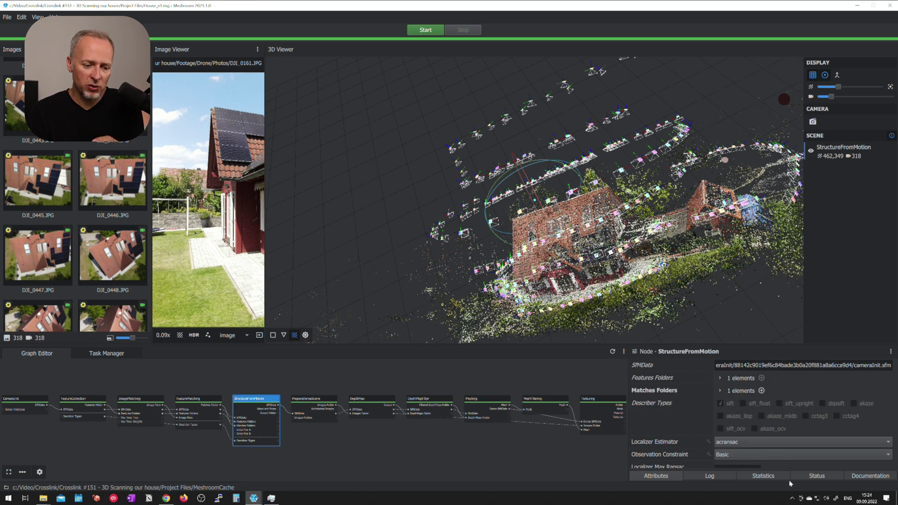
left_click(719, 477)
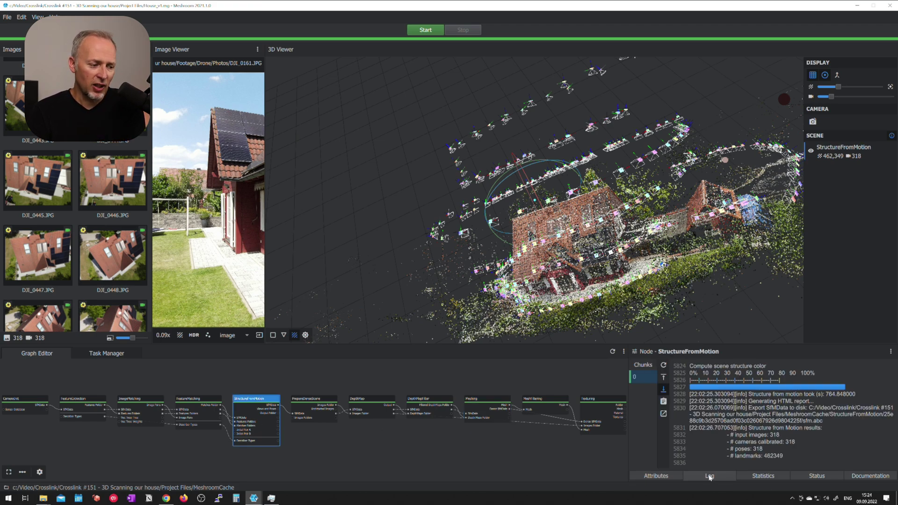
left_click(22, 406)
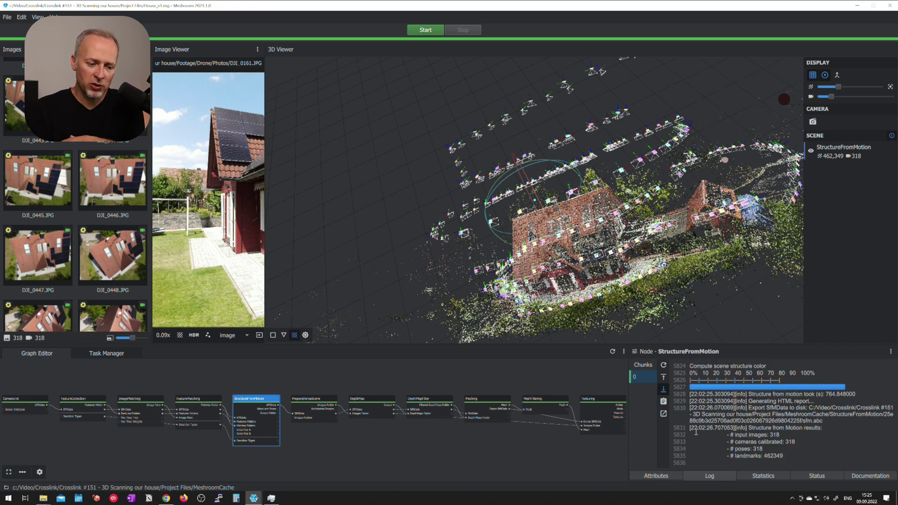
left_click_drag(691, 428, 717, 426)
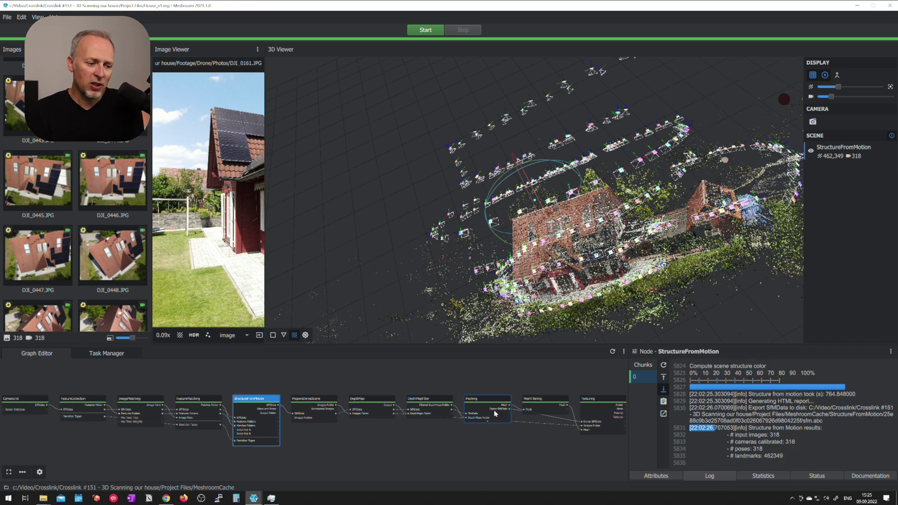
Select the Meshing node to display the grey 6,153,909-triangle house mesh and its log
left_click(494, 413)
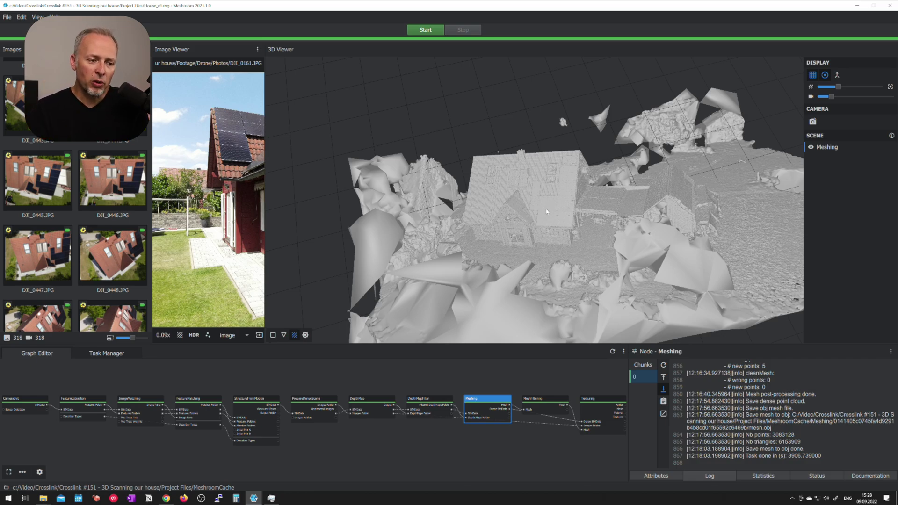
scroll(546, 217, "up", 5)
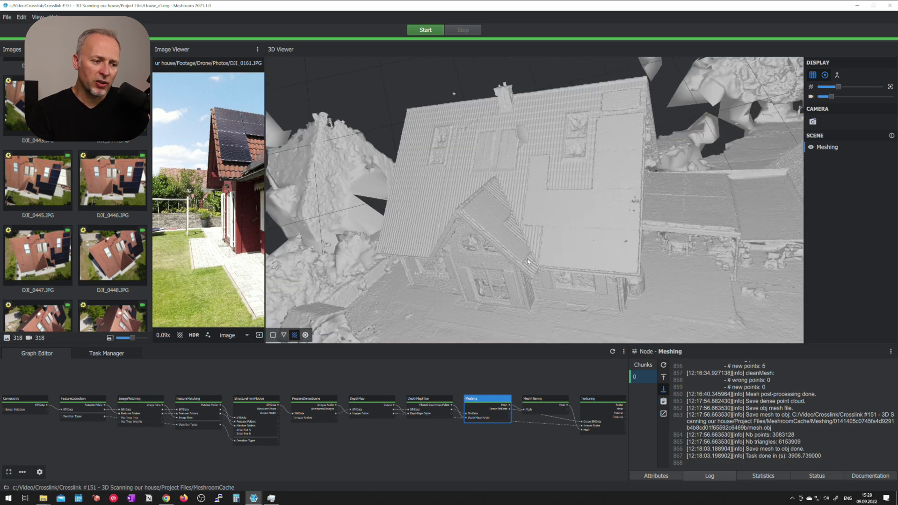
mouse_move(527, 262)
left_mouse_down()
mouse_move(598, 276)
mouse_move(424, 276)
mouse_move(536, 276)
left_mouse_up()
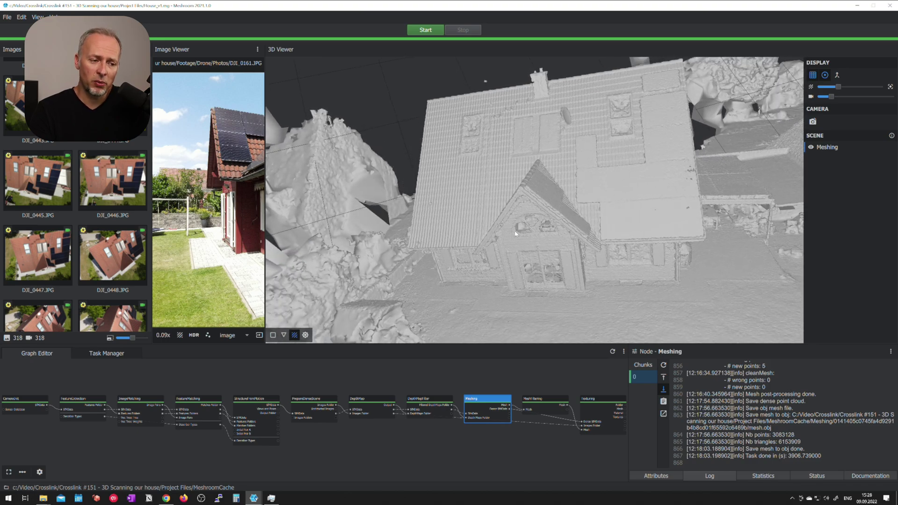
left_click_drag(488, 228, 701, 191)
left_click_drag(563, 168, 333, 140)
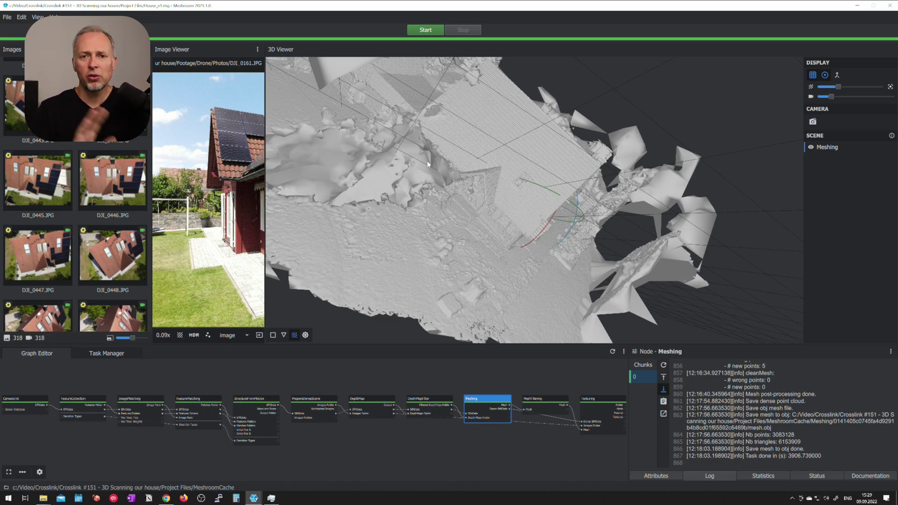
left_click_drag(511, 206, 532, 223)
scroll(528, 210, "up", 5)
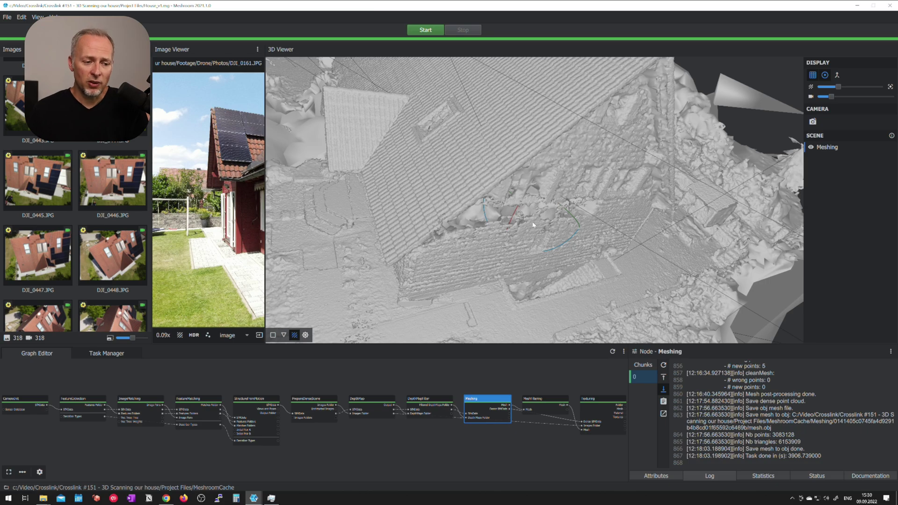
Load the Texturing node's photo-textured house into the 3D view and hide the grey Meshing mesh
left_click(606, 418)
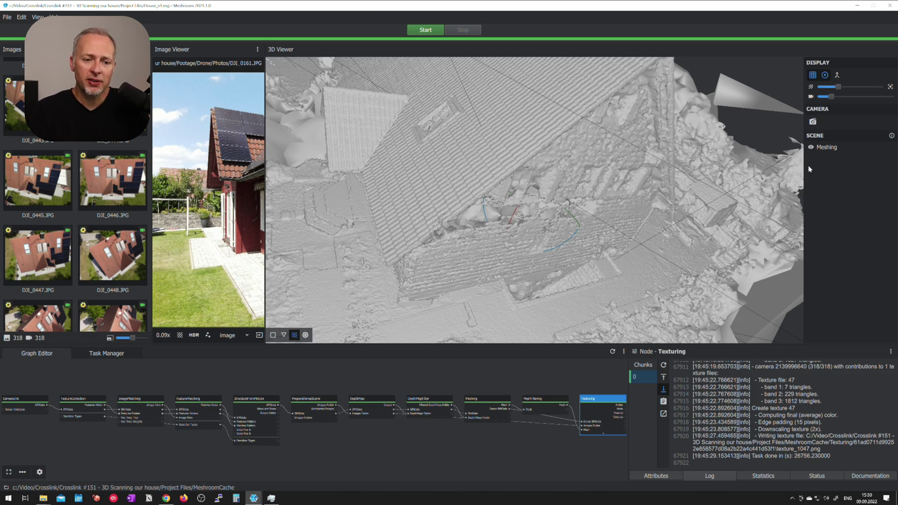
double_click(603, 414)
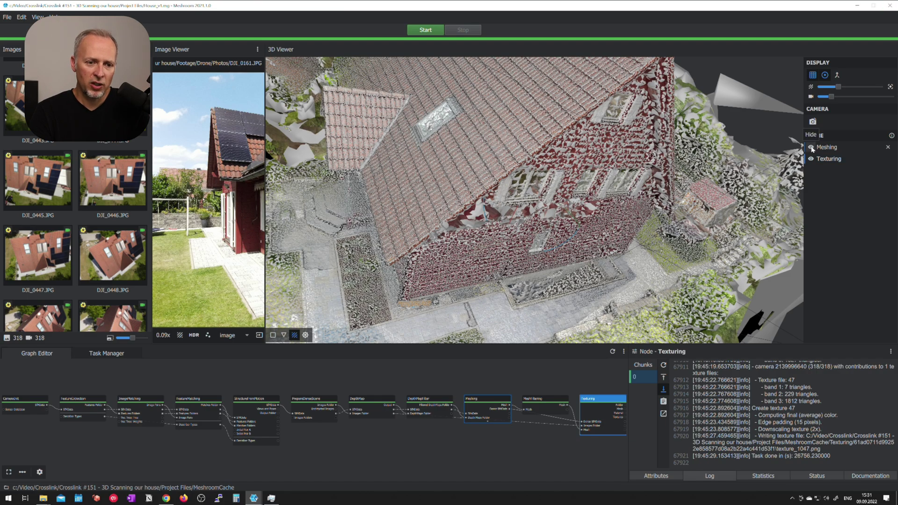
left_click(811, 148)
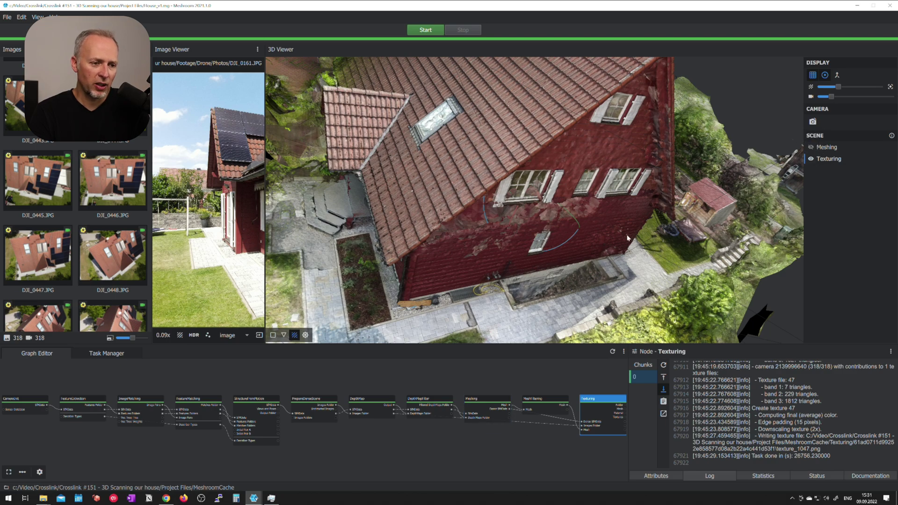
scroll(624, 236, "down", 6)
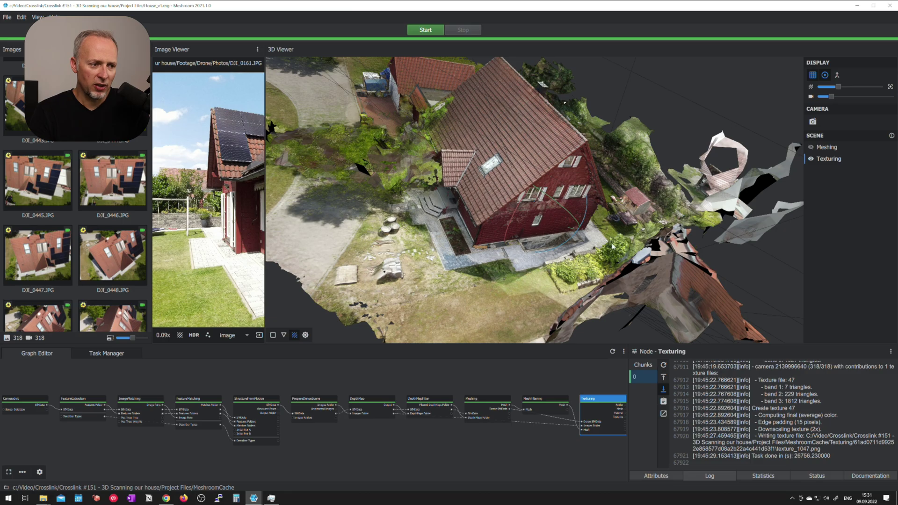
left_click_drag(613, 247, 678, 219)
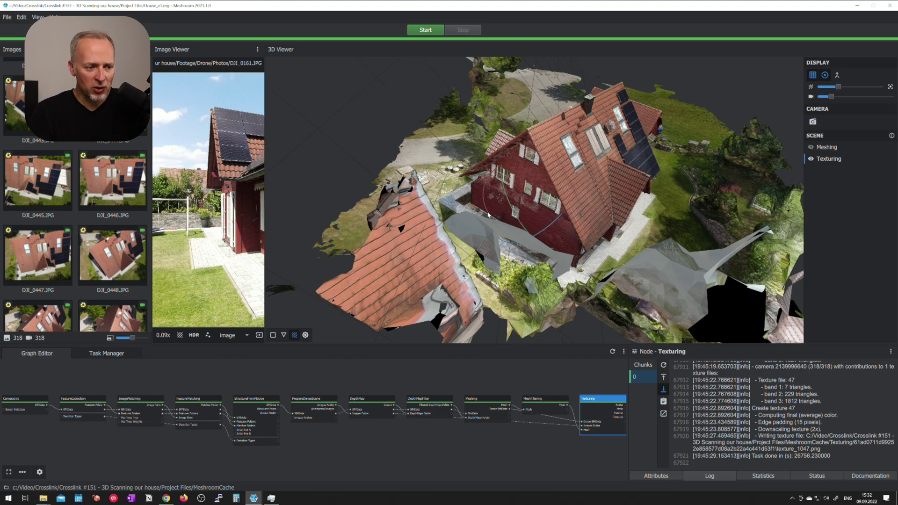
left_click_drag(497, 226, 590, 159)
left_click_drag(586, 127, 688, 145)
scroll(560, 123, "up", 2)
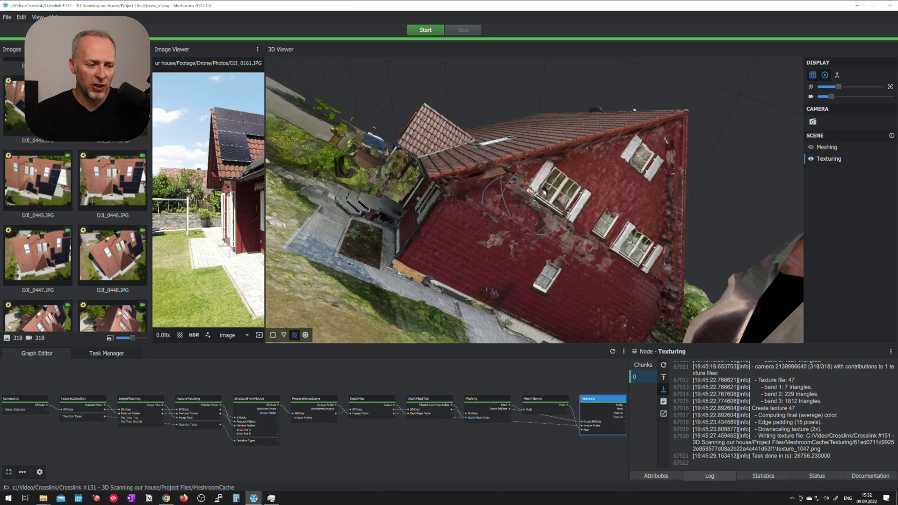
left_click_drag(462, 282, 477, 267)
left_click_drag(494, 232, 641, 289)
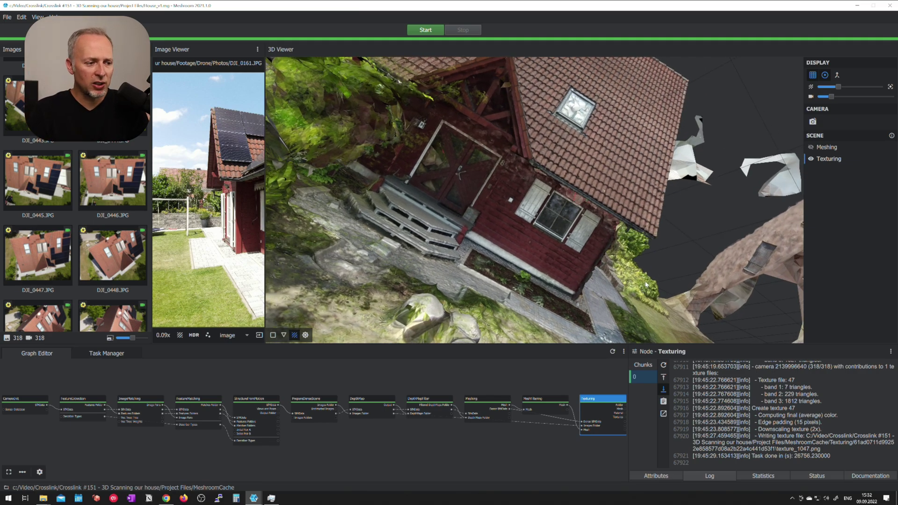
left_click_drag(646, 284, 359, 246)
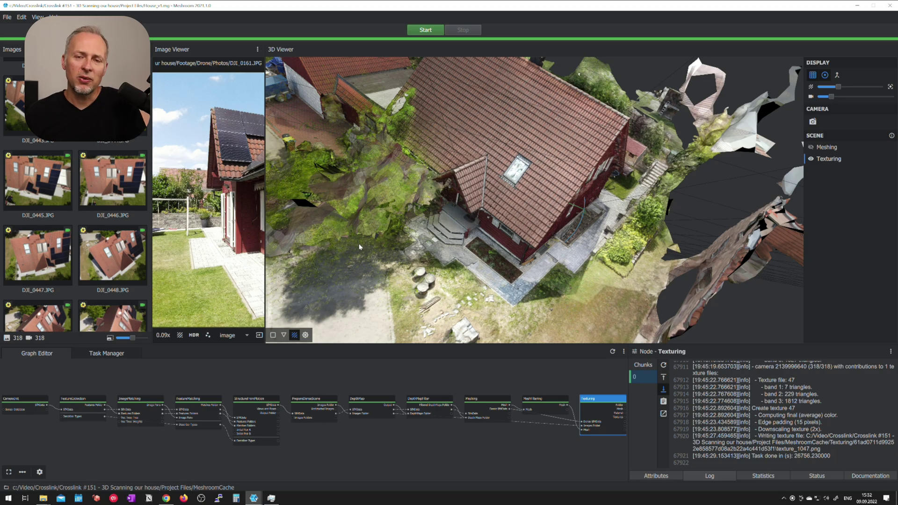
Open House_v2.mg from recent projects and orbit its StructureFromMotion point cloud
left_click(7, 17)
mouse_move(13, 68)
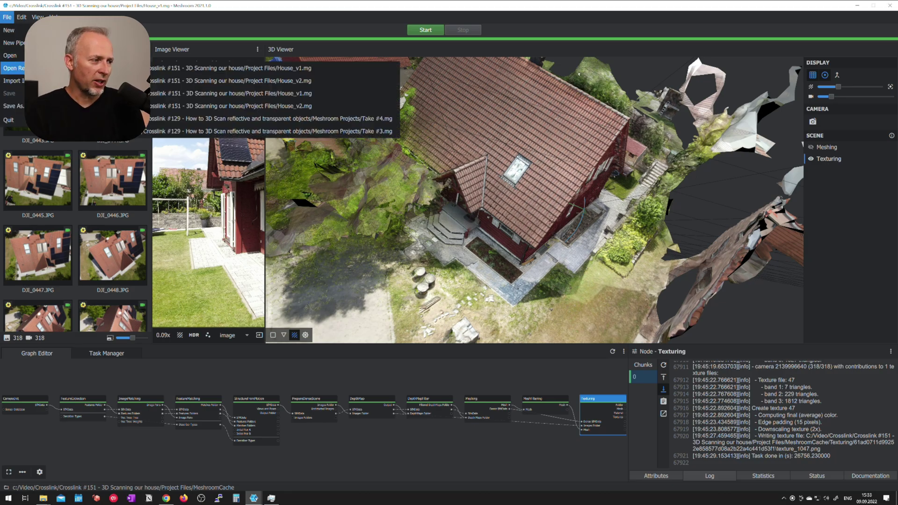
left_click(195, 81)
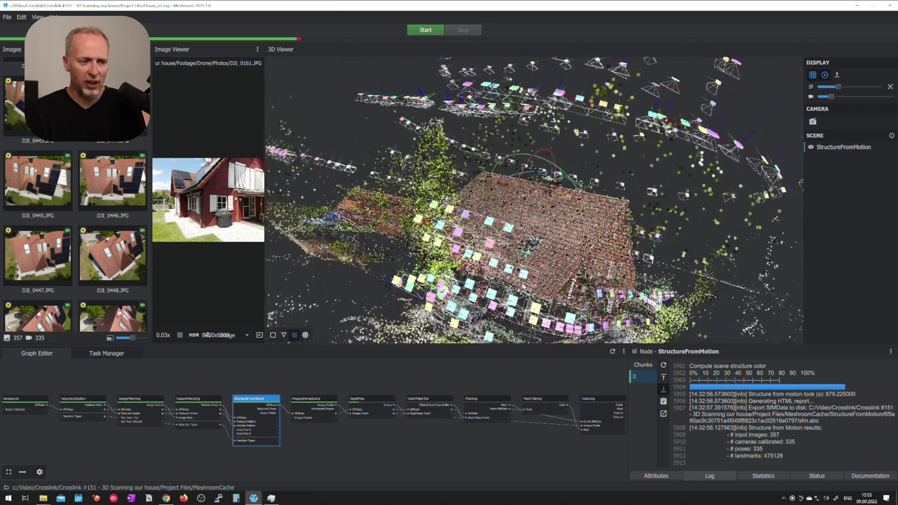
left_click_drag(411, 122, 484, 170)
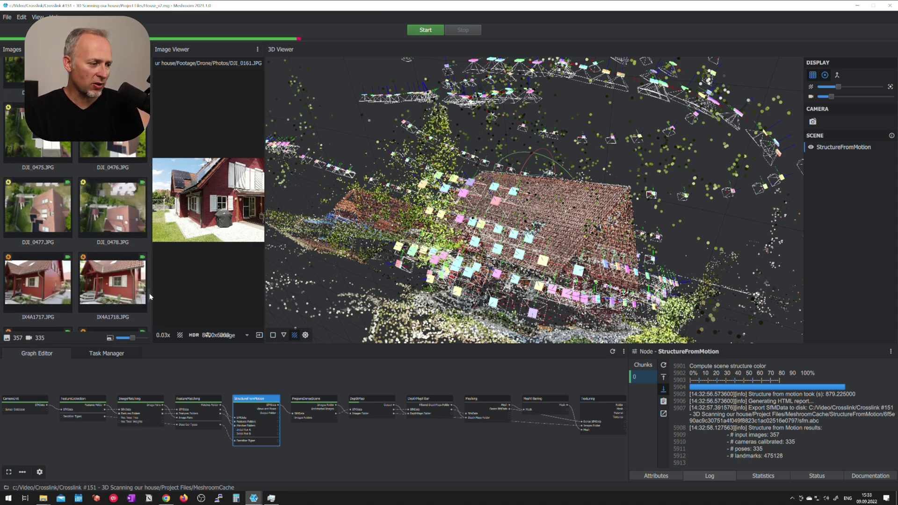
scroll(151, 303, "down", 5)
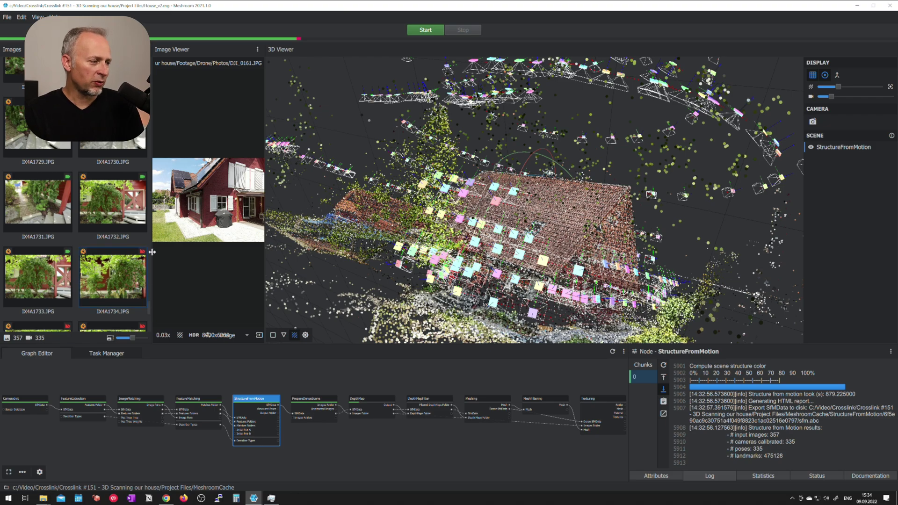
Compare photos IX4A1732, IX4A1733 and IX4A1734 back and forth in the Image Viewer
key("Right")
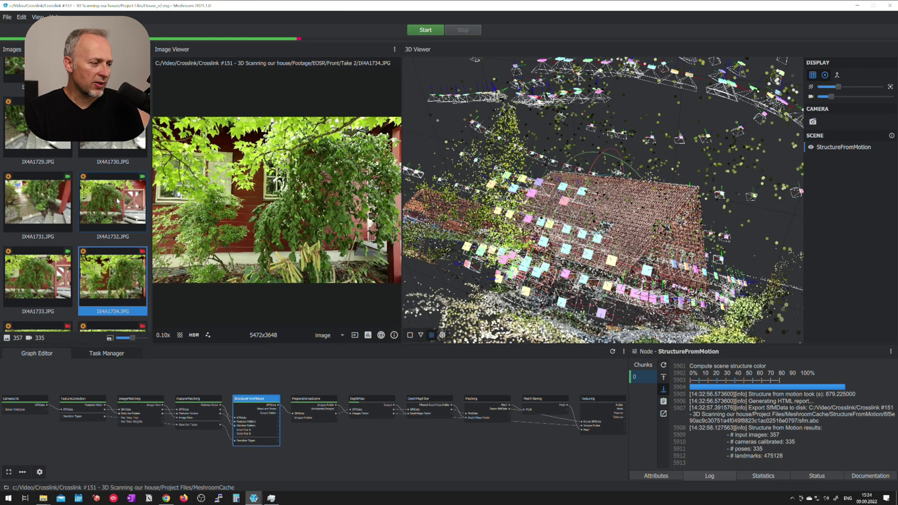
left_click(131, 284)
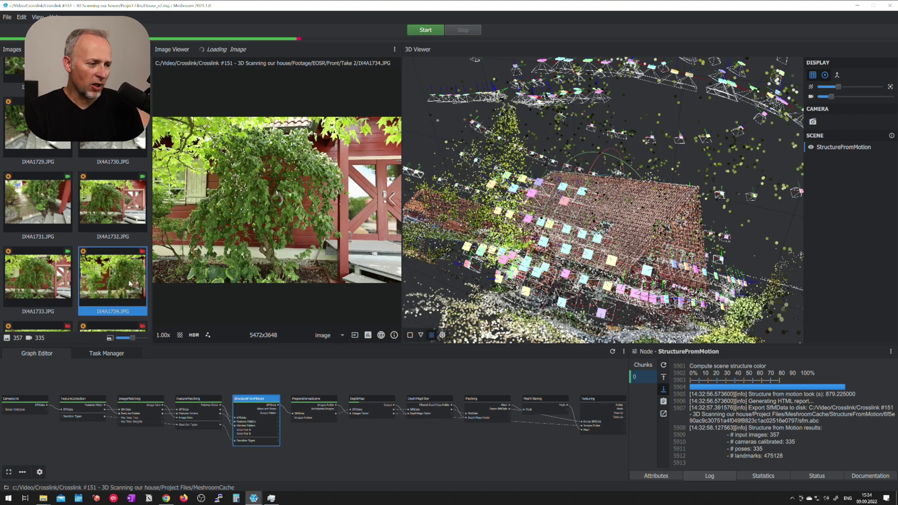
left_click(49, 285)
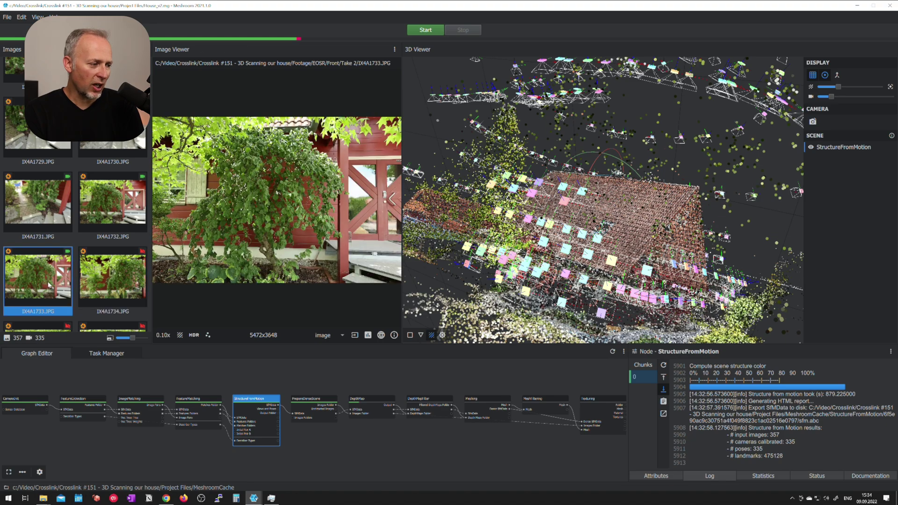
left_click(108, 225)
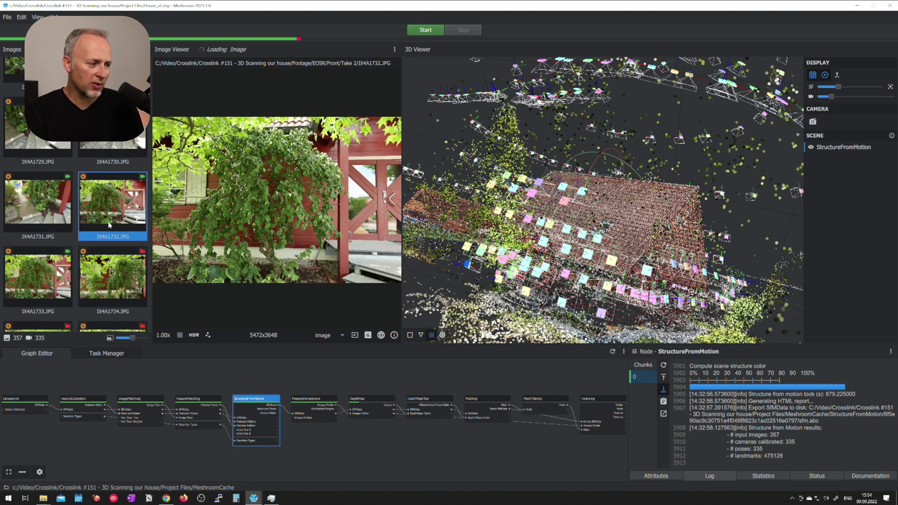
left_click(48, 281)
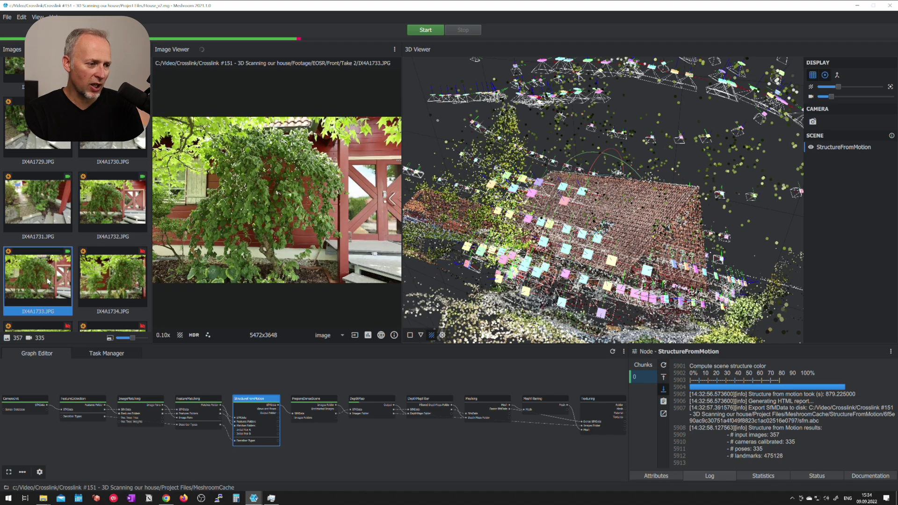
left_click(113, 289)
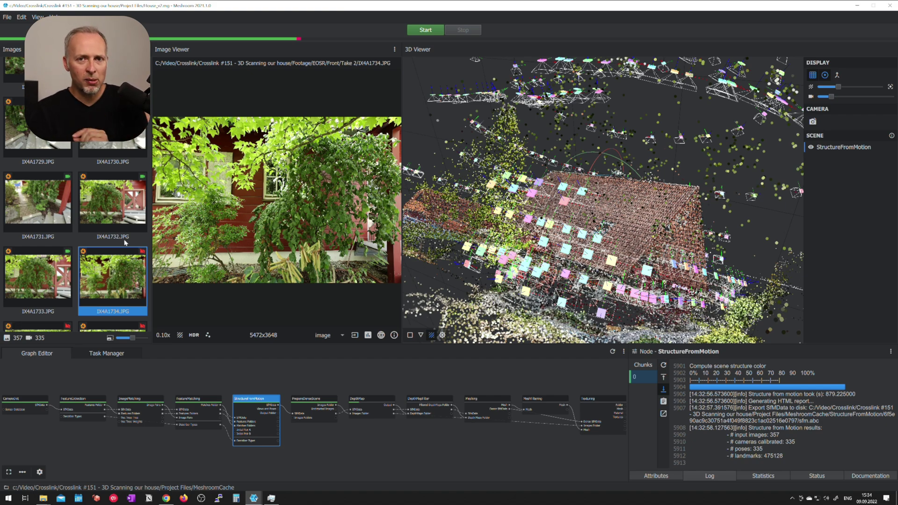
scroll(108, 231, "down", 3)
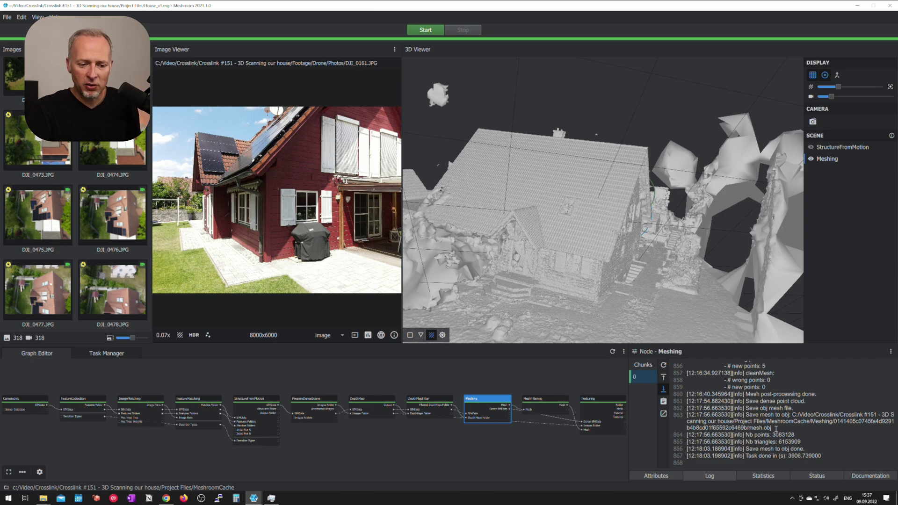
Highlight the mesh.obj output path in the Meshing log, then bring up File Explorer
left_click_drag(746, 415, 798, 414)
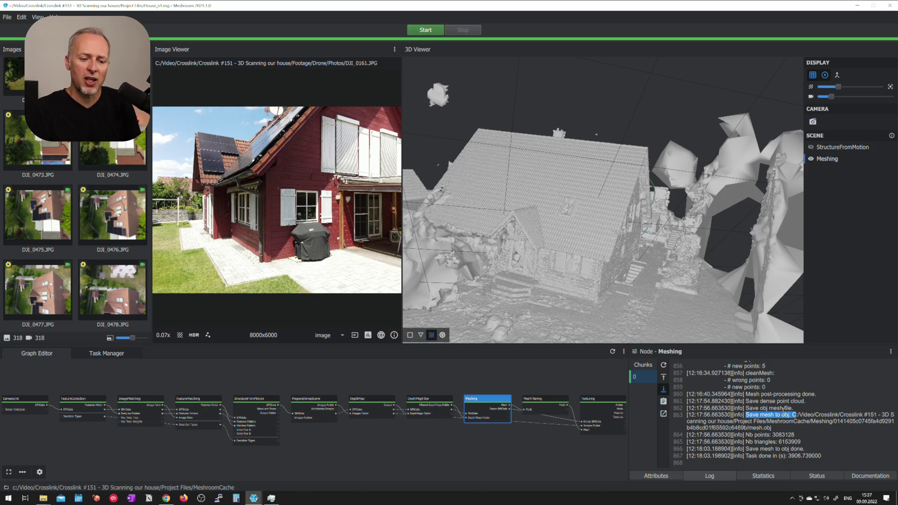
left_click(797, 421)
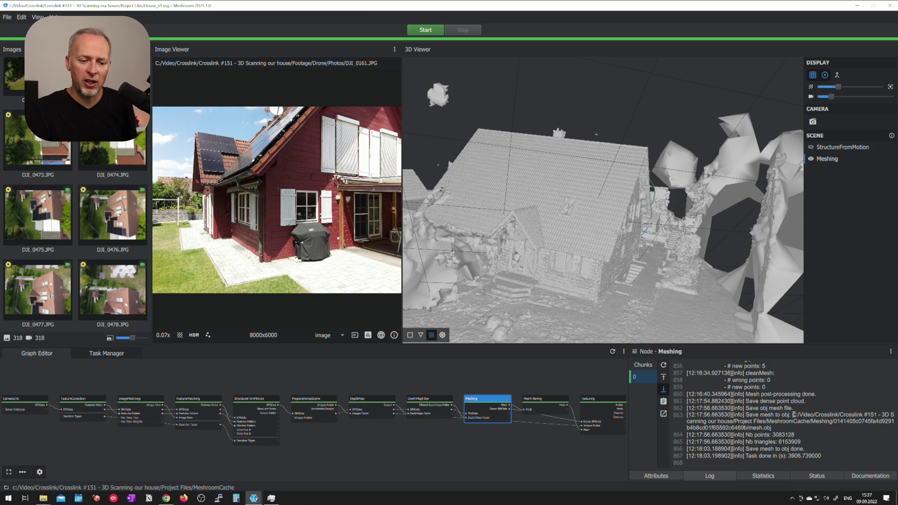
left_click_drag(794, 415, 779, 427)
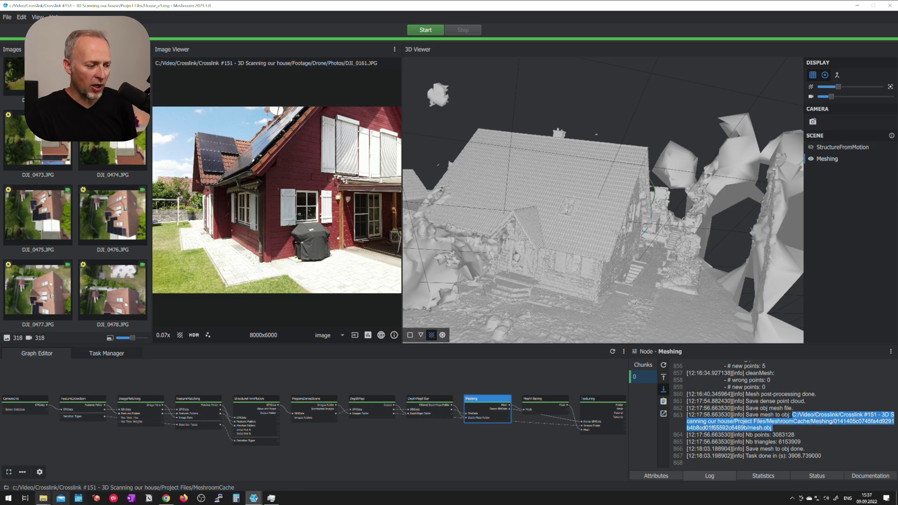
left_click(43, 498)
Open mesh.obj from the Crosslink #151 folder in Windows 3D Viewer
left_click(101, 465)
double_click(492, 253)
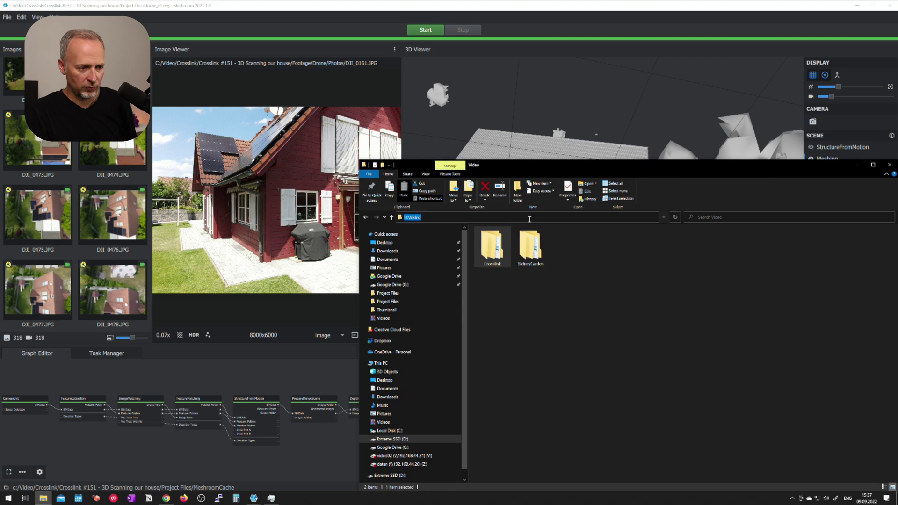
double_click(532, 245)
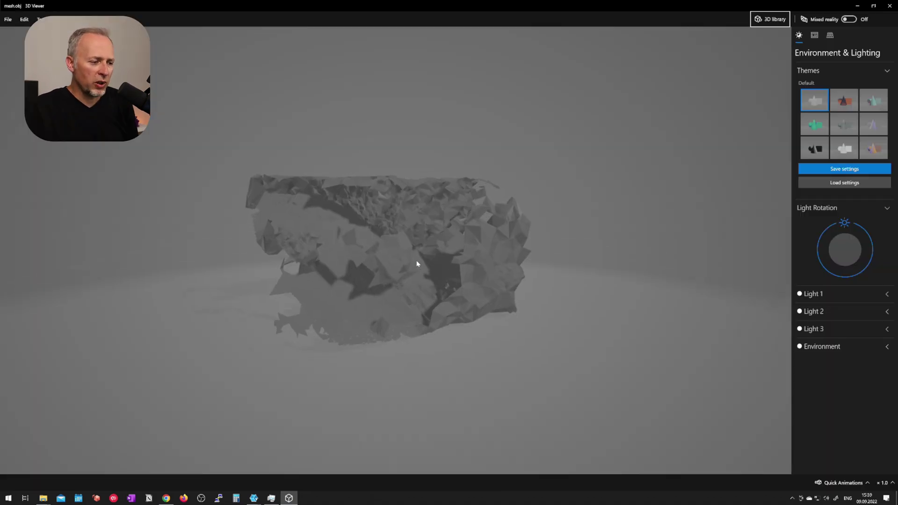
Rotate and zoom in on the grey mesh.obj house in 3D Viewer
left_click_drag(417, 263, 408, 151)
left_click_drag(407, 266, 409, 341)
scroll(357, 252, "up", 5)
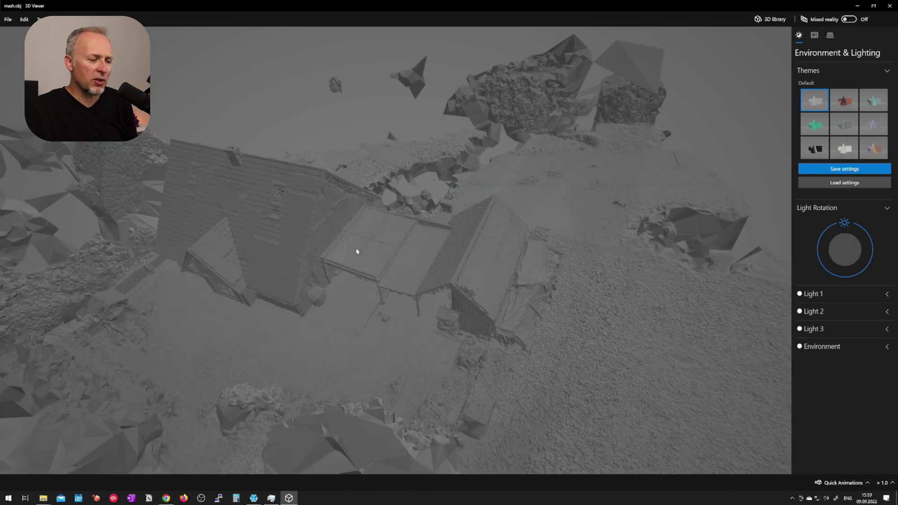